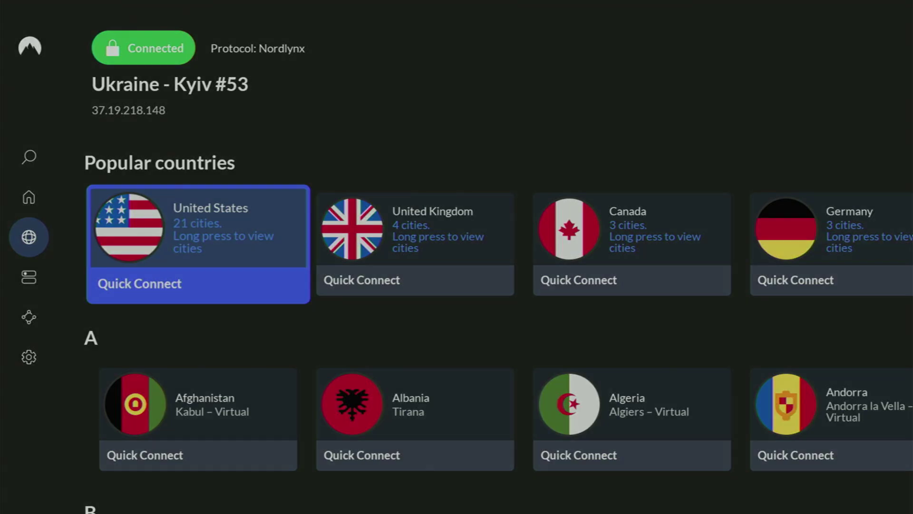
Step: Return from the connected NordVPN app to the Fire TV home screen
key("Home")
Step: Launch Downloader from Your Apps & Channels and highlight its address field
key("Right")
key("Right")
key("Right")
key("Right")
key("Right")
key("Right")
key("Right")
key("Right")
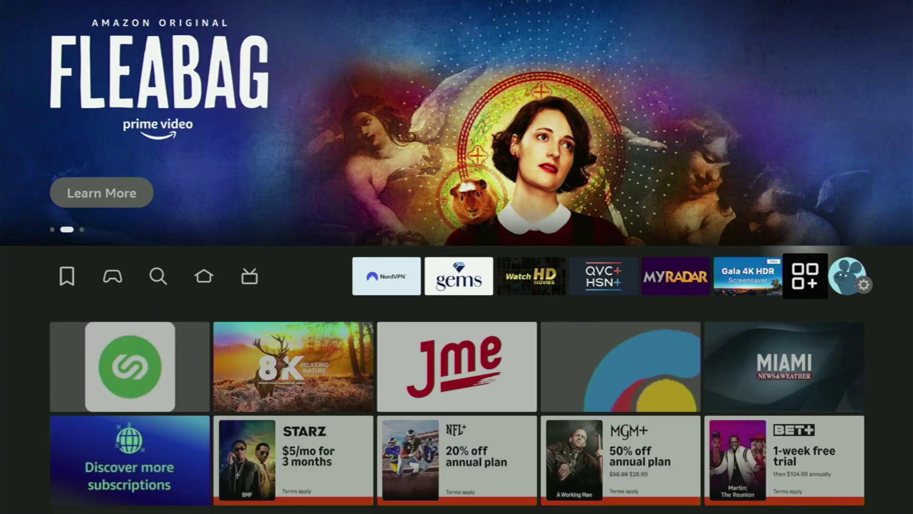
key("Return")
key("Down")
key("Down")
key("Right")
key("Right")
key("Right")
key("Right")
key("Right")
key("Return")
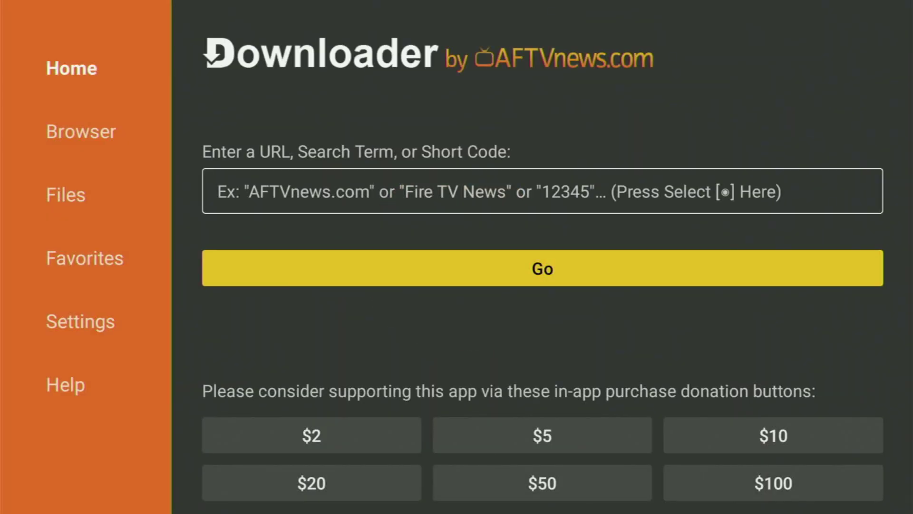
key("Up")
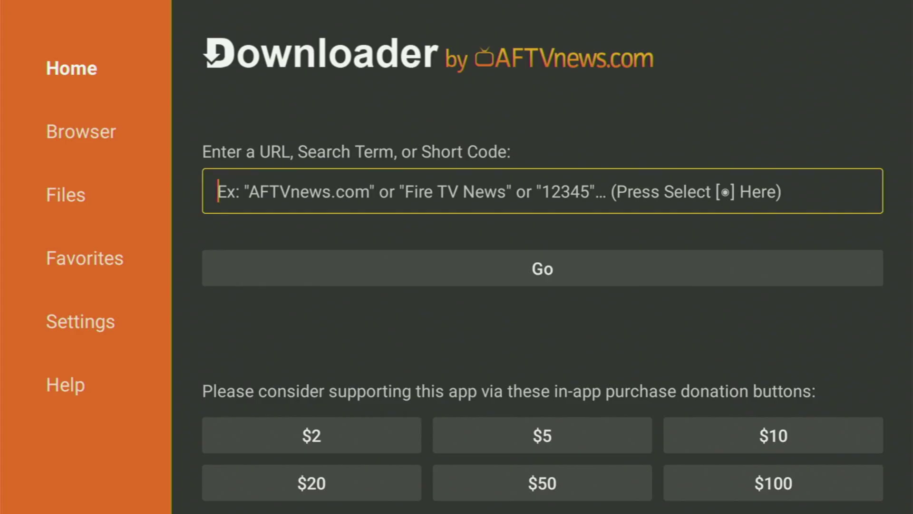
Step: Enter the short code 28907 in Downloader's address field
key("Return")
key("Up")
key("Right")
key("Return")
key("Right")
key("Right")
key("Right")
key("Right")
key("Right")
key("Right")
key("Return")
key("Right")
key("Return")
key("Right")
key("Return")
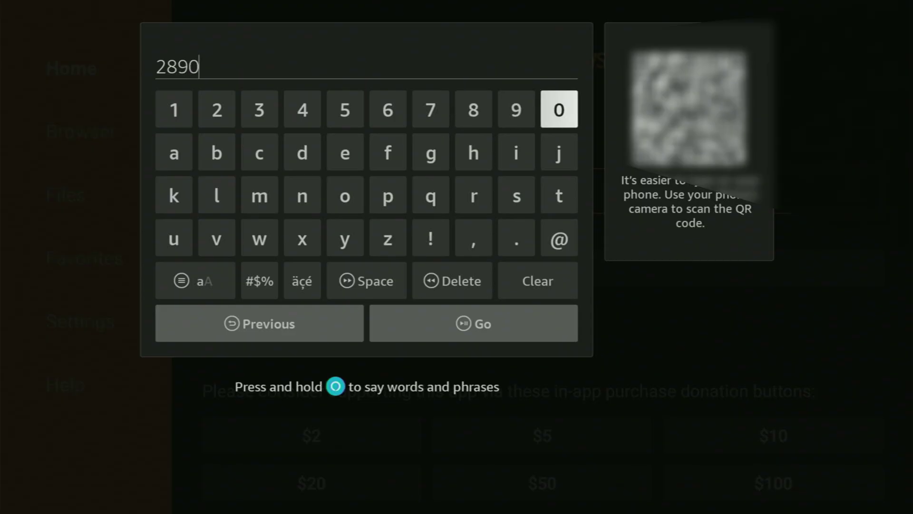
key("Left")
key("Left")
key("Left")
key("Return")
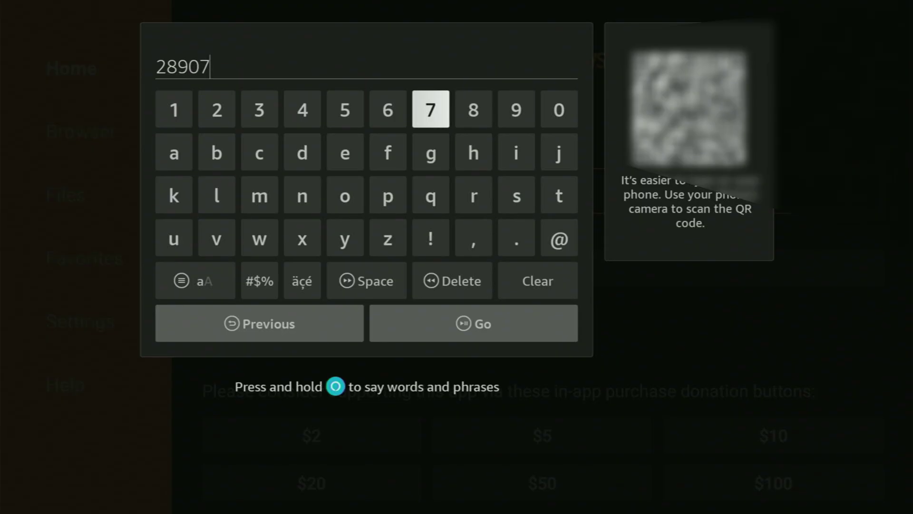
Step: Submit code 28907 and choose to view a short ad for access
key("Down")
key("Down")
key("Down")
key("Down")
key("Down")
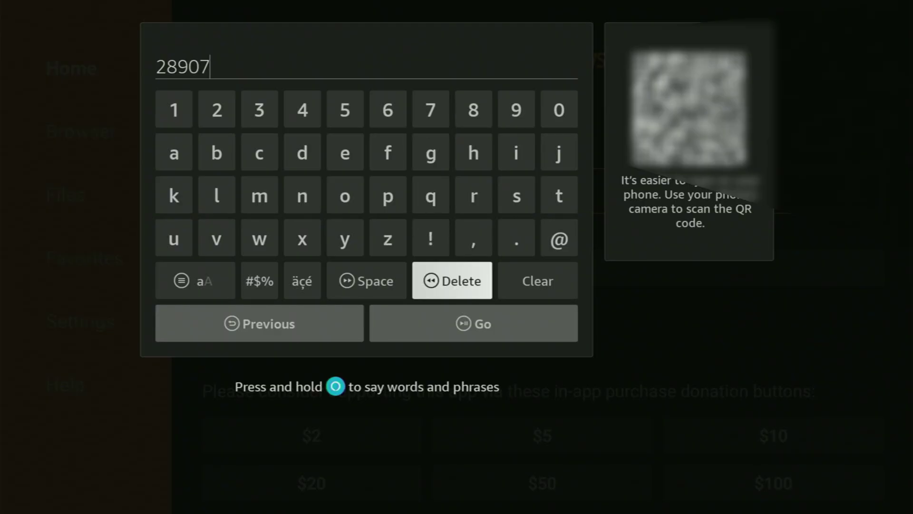
key("Return")
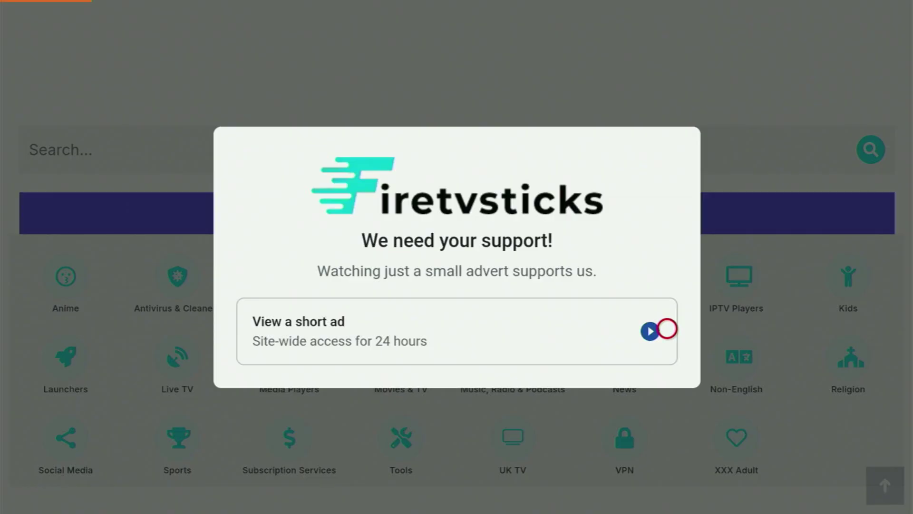
left_click(667, 328)
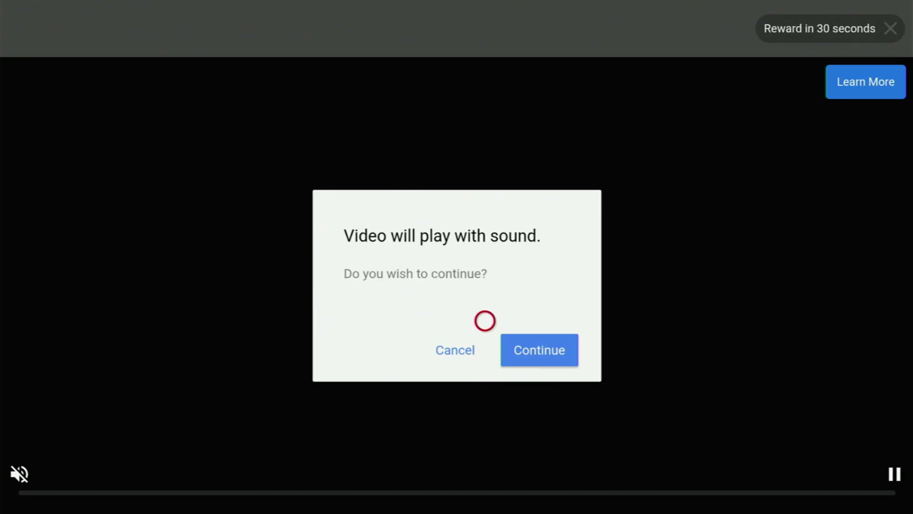
Step: Play the support ad with sound, then close it once access is granted
left_click(516, 344)
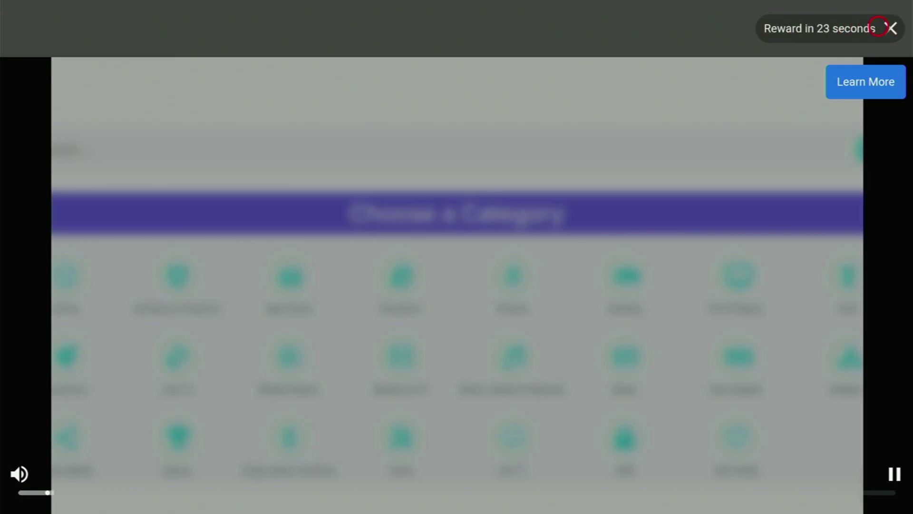
left_click(879, 26)
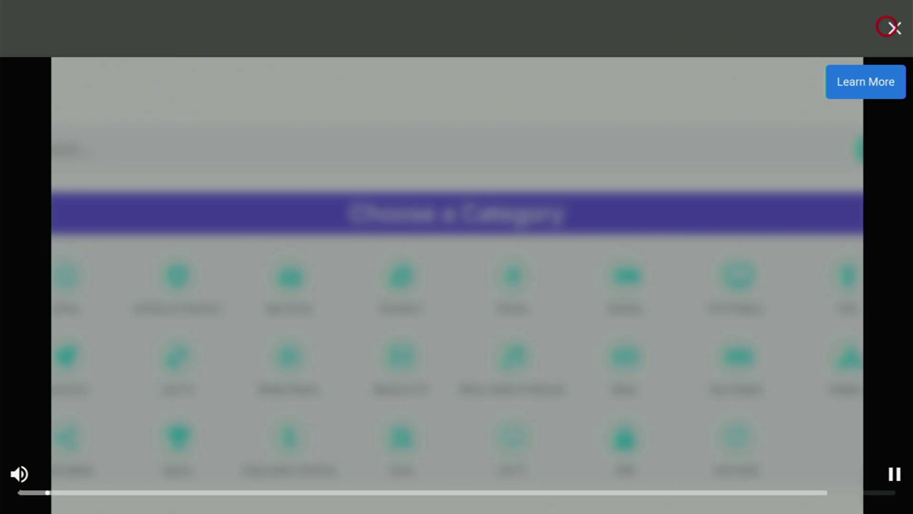
left_click(886, 26)
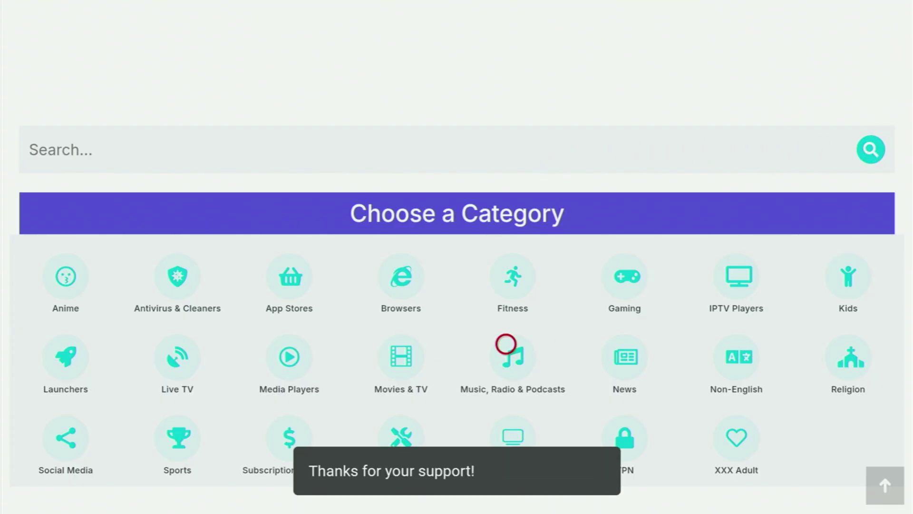
Step: Download Ocean-Streamz-v3.4.7.apk from the OceanStreamz entry under Movies & TV
left_click(394, 343)
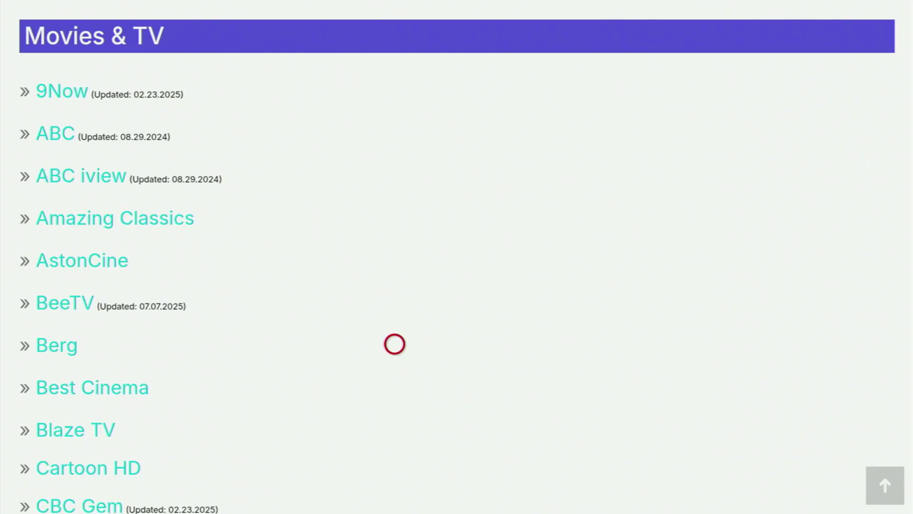
scroll(394, 470, "down", 15)
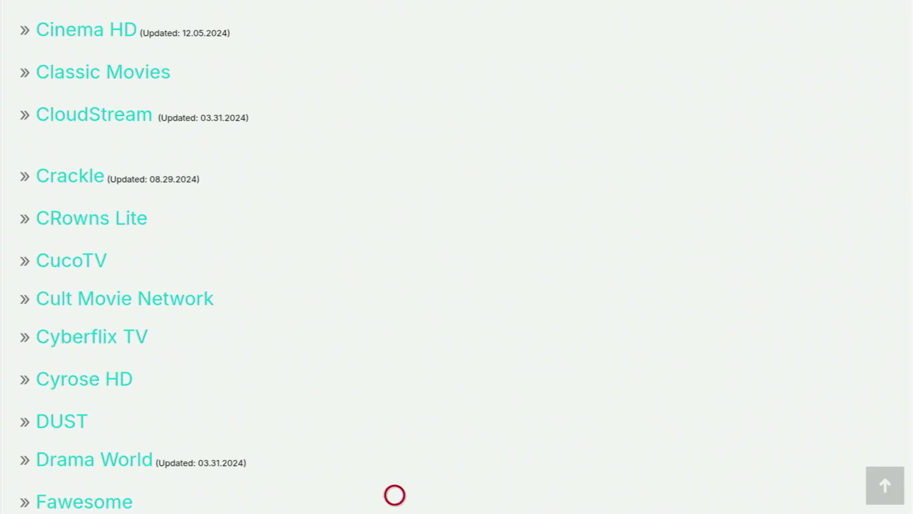
scroll(394, 495, "down", 20)
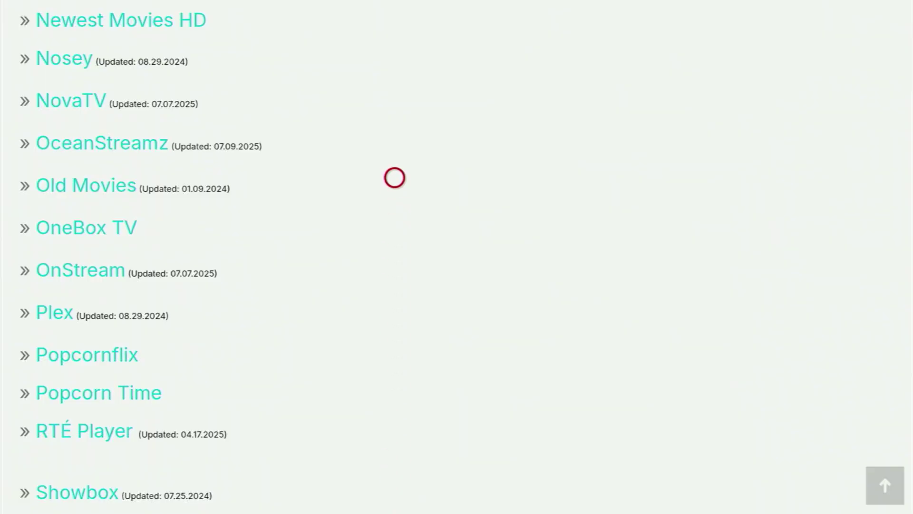
left_click(149, 153)
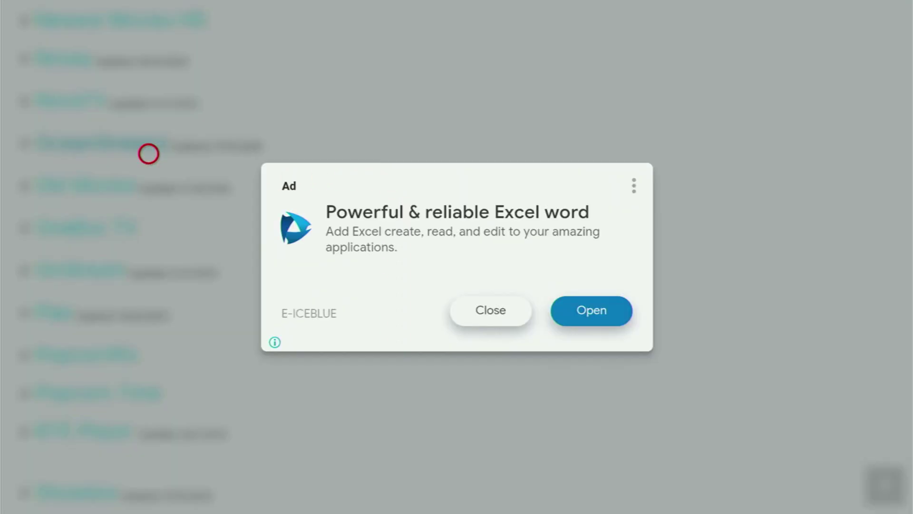
left_click(505, 327)
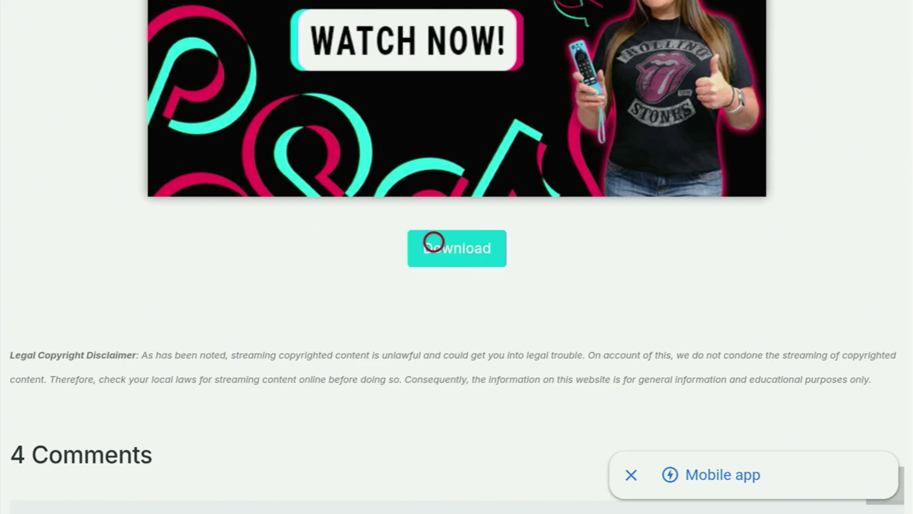
left_click(457, 242)
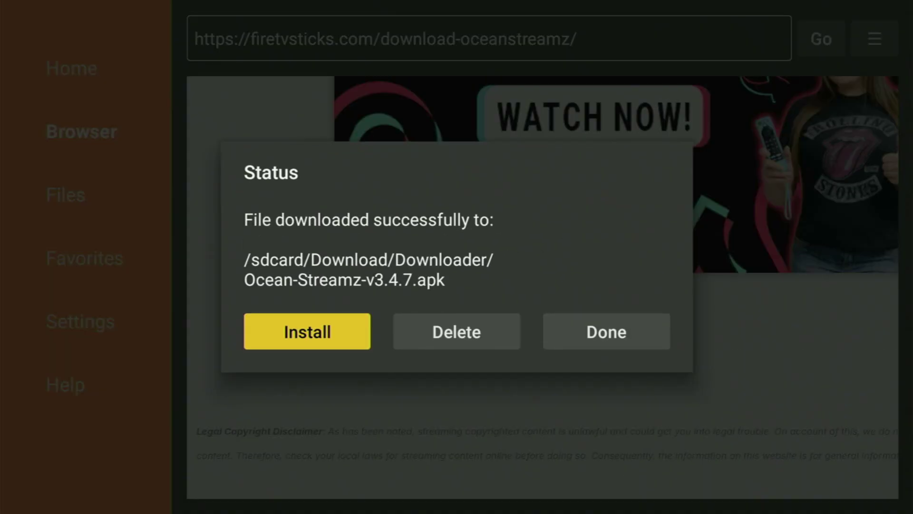
Step: Install Ocean Streamz from the downloaded APK and finish with Done
key("Return")
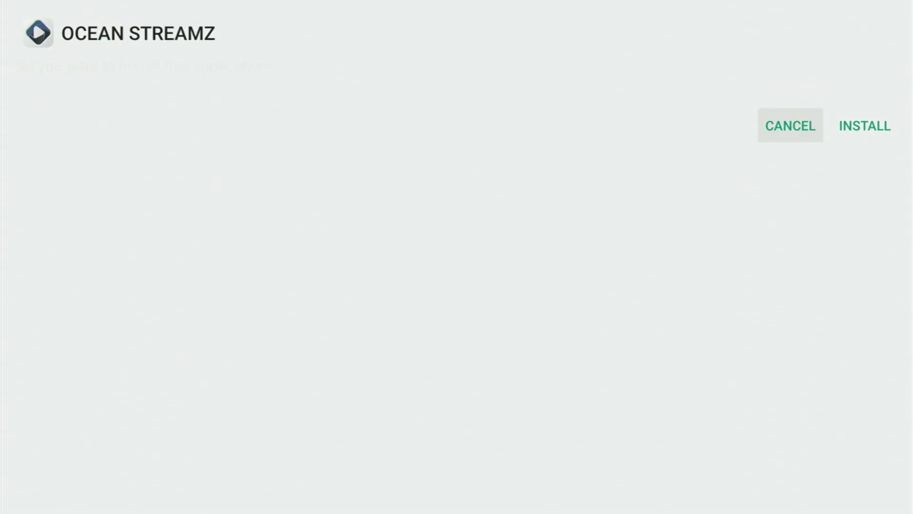
key("Right")
key("Return")
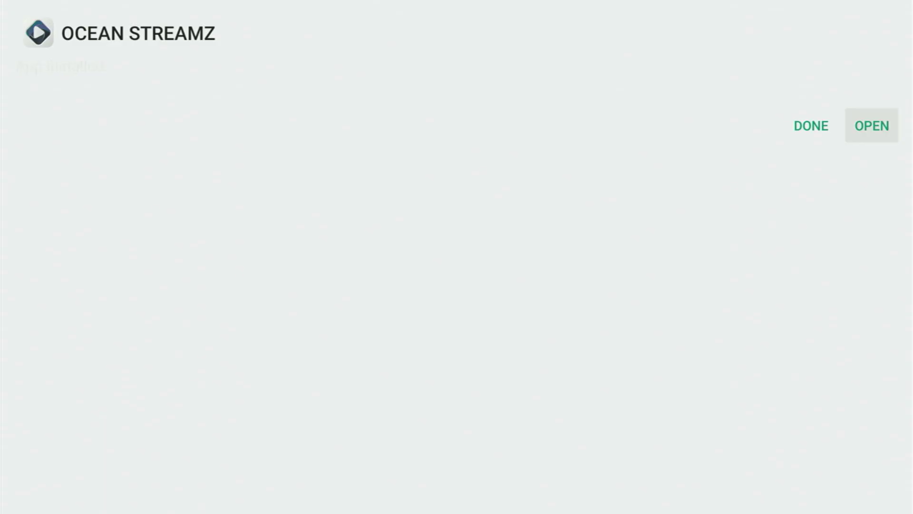
key("Left")
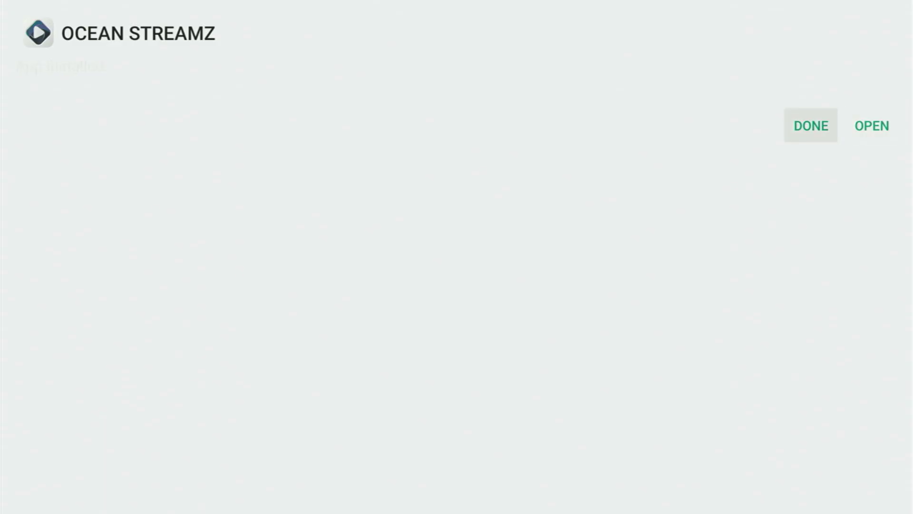
key("Return")
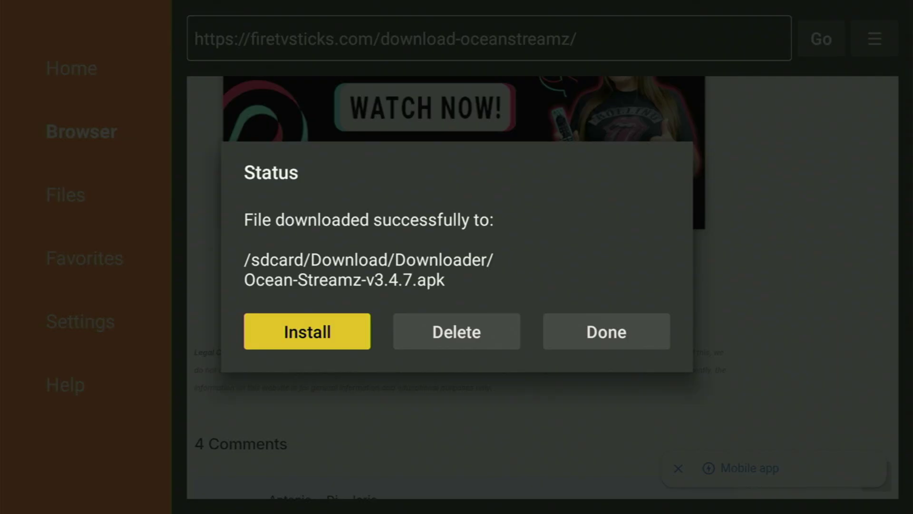
Step: Delete the Ocean-Streamz-v3.4.7.apk file and return to the Fire TV home screen
key("Right")
key("Return")
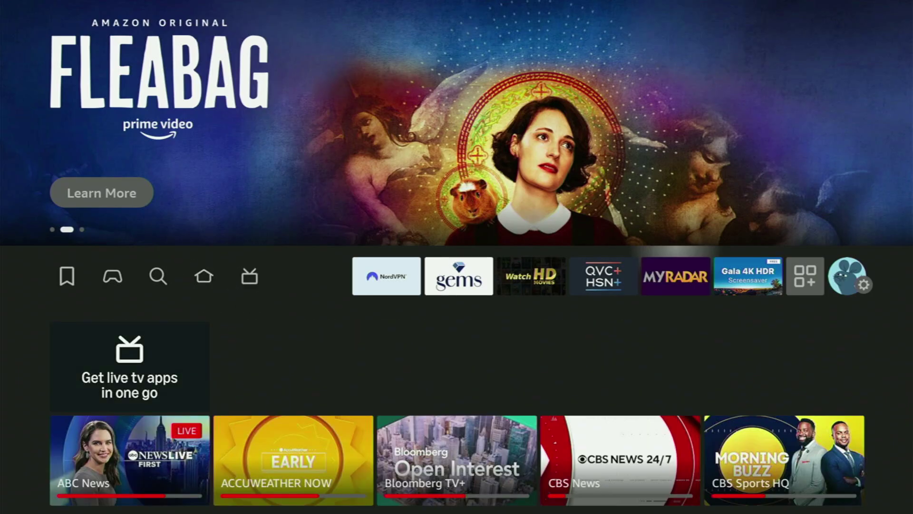
key("Right")
key("Right")
key("Right")
key("Right")
key("Right")
key("Right")
key("Right")
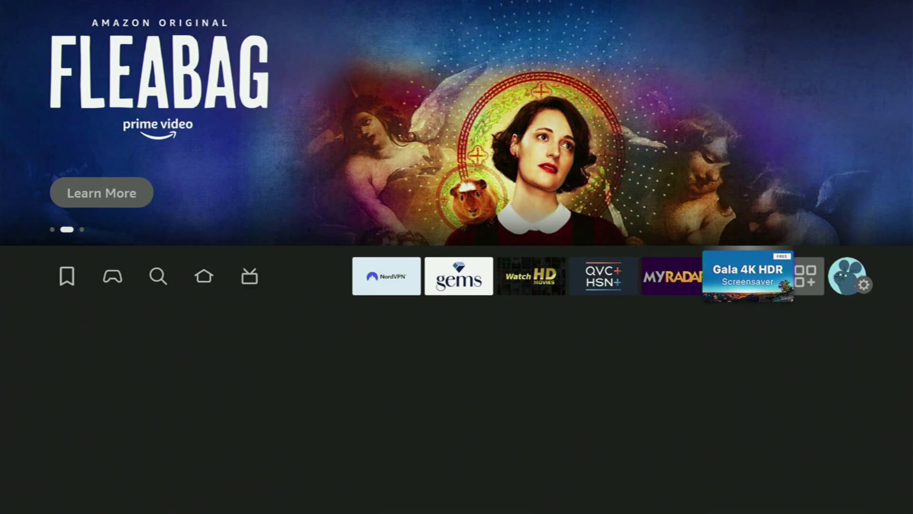
Step: Move Ocean Streamz to the front of Your Apps & Channels
key("Return")
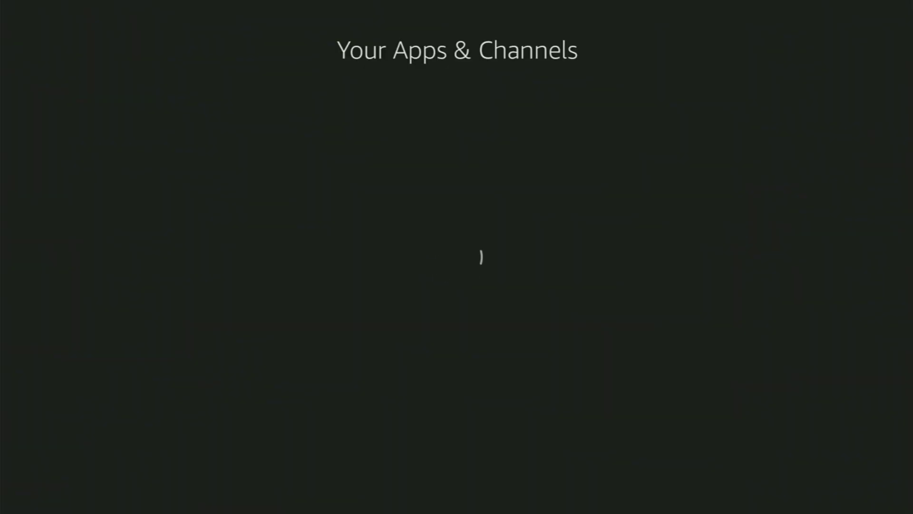
key("Down")
key("Down")
key("Down")
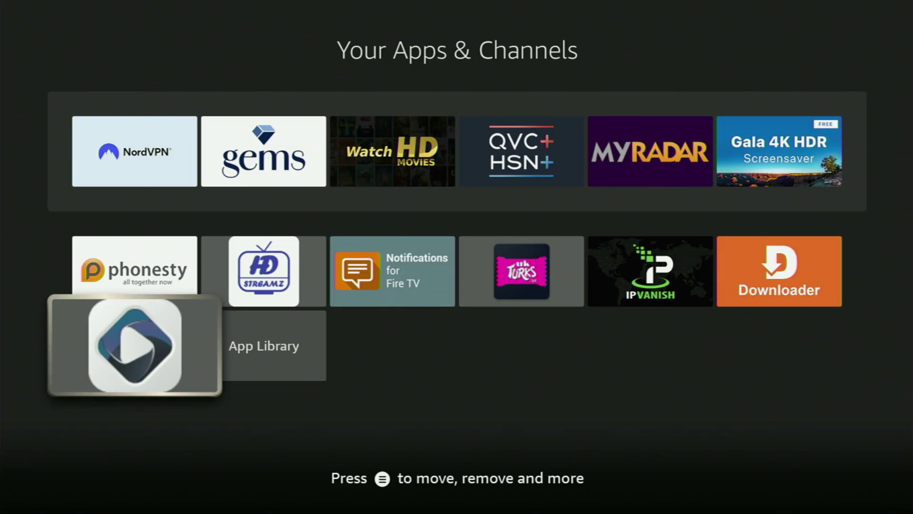
key("Menu")
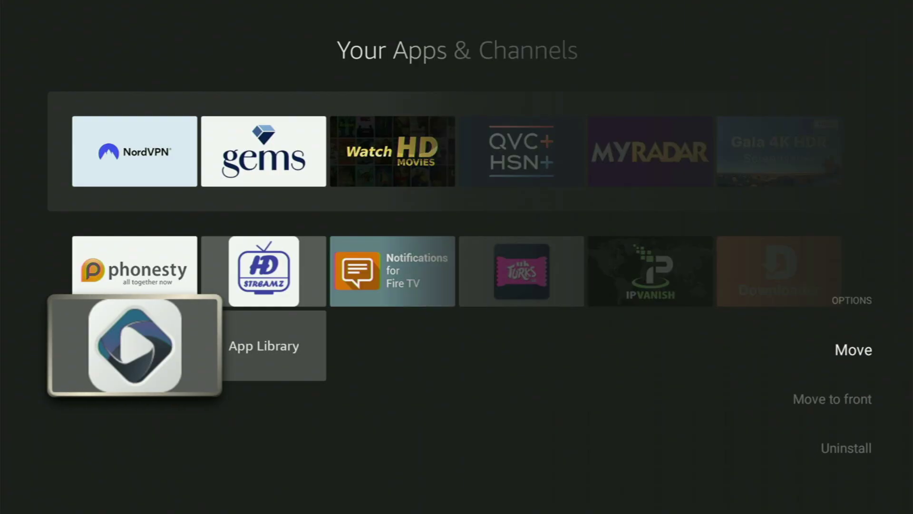
key("Down")
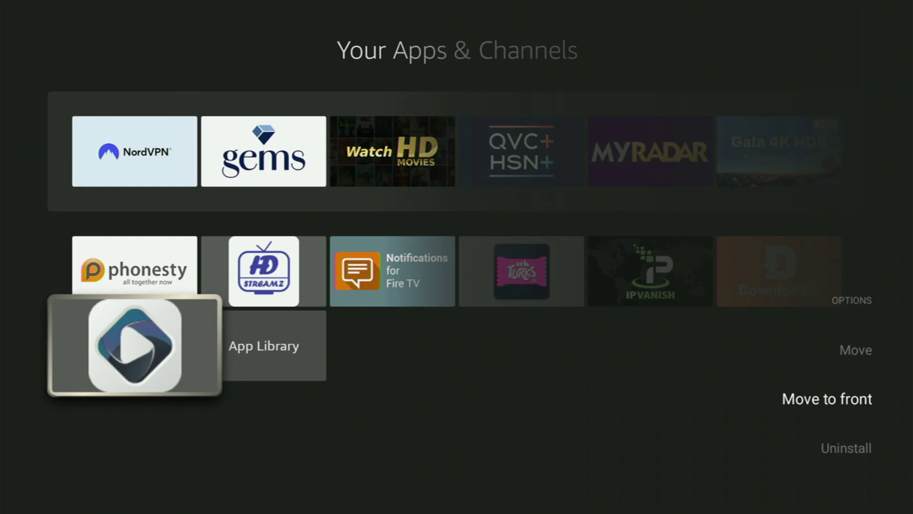
key("Return")
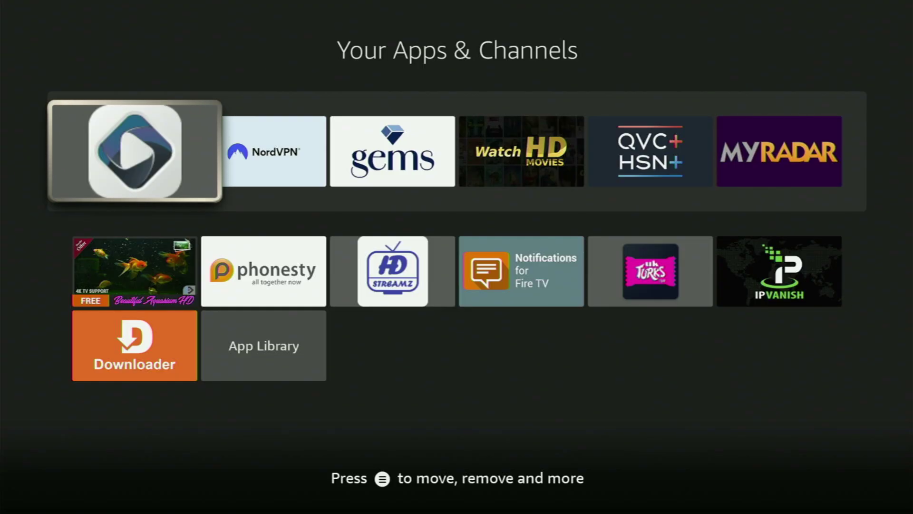
Step: Launch Ocean Streamz from its tile at the front of the apps row
key("Right")
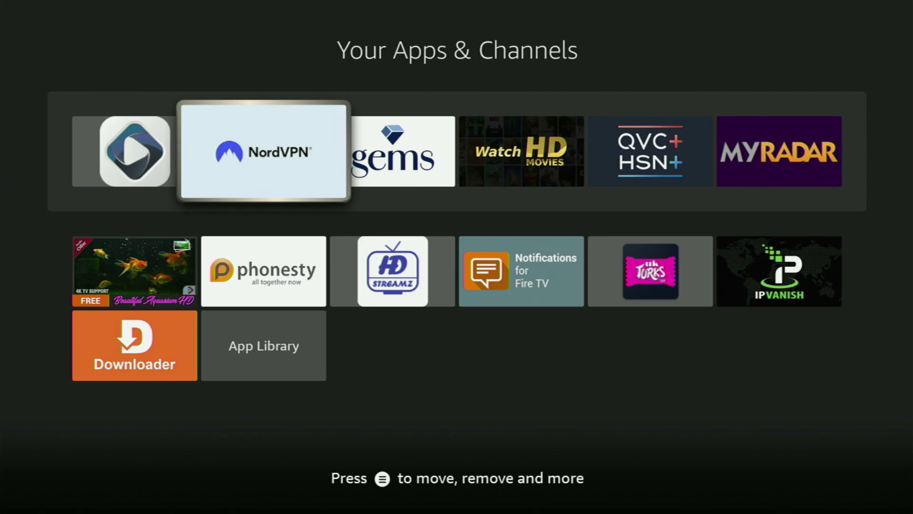
key("Left")
key("Return")
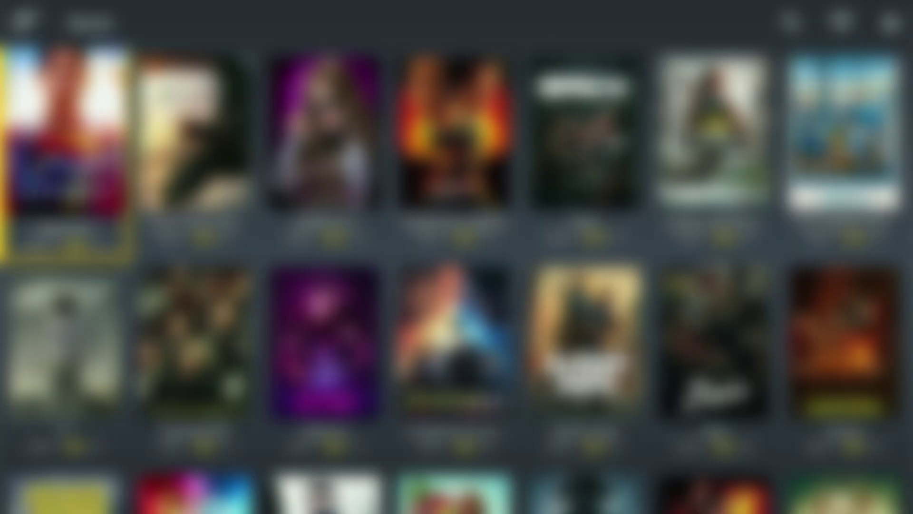
Step: Dismiss the Ocean Streamz startup notice and scroll down five rows of movie posters
key("Up")
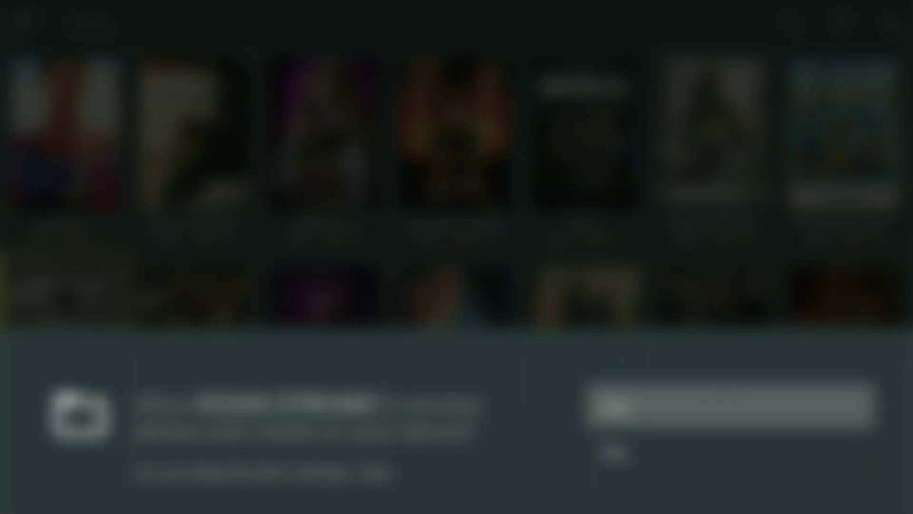
key("Return")
key("Down")
key("Down")
key("Down")
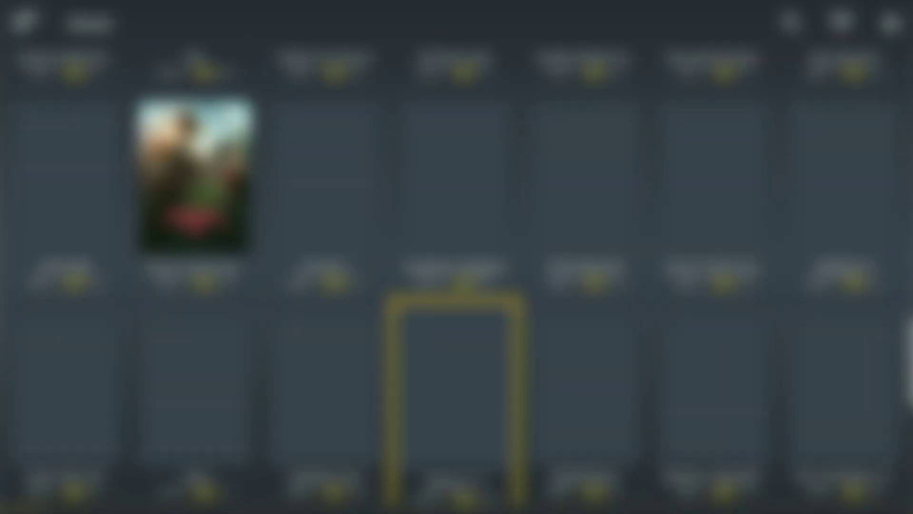
key("Down")
key("Down")
key("Down")
key("Down")
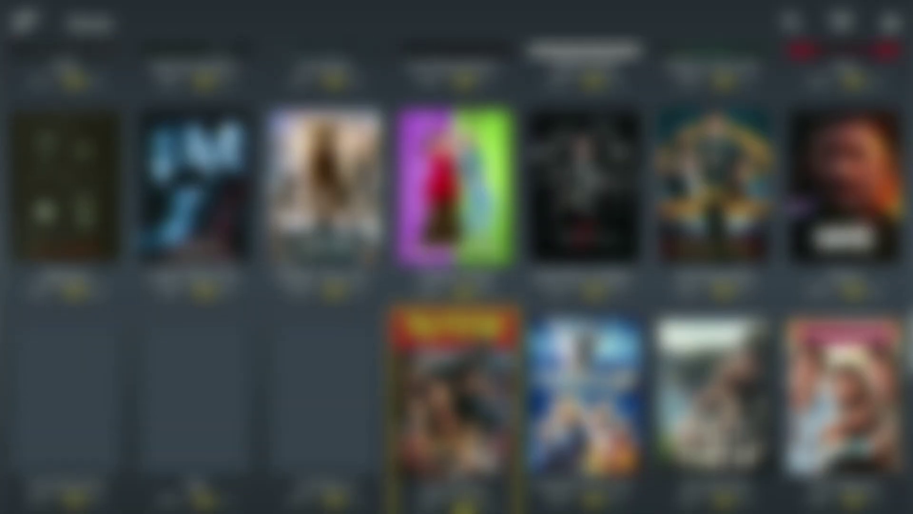
key("Down")
key("Down")
key("Down")
key("Down")
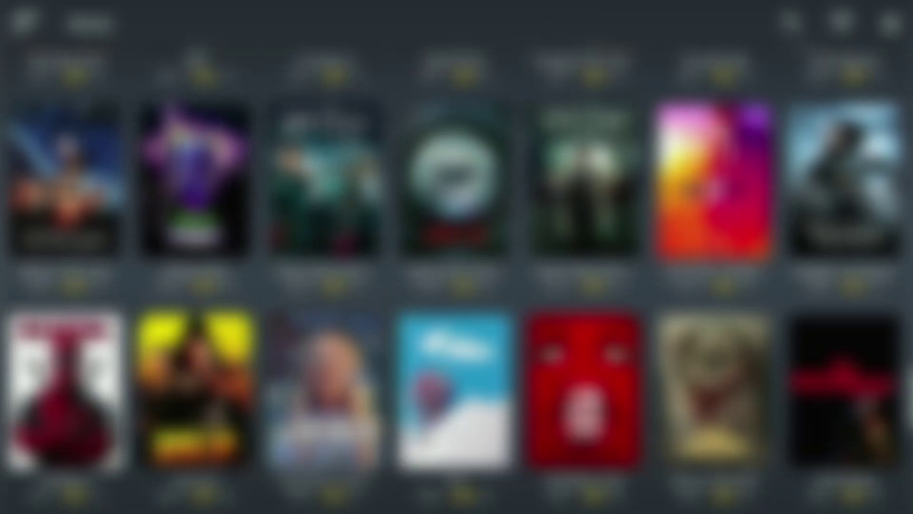
key("Down")
key("Down")
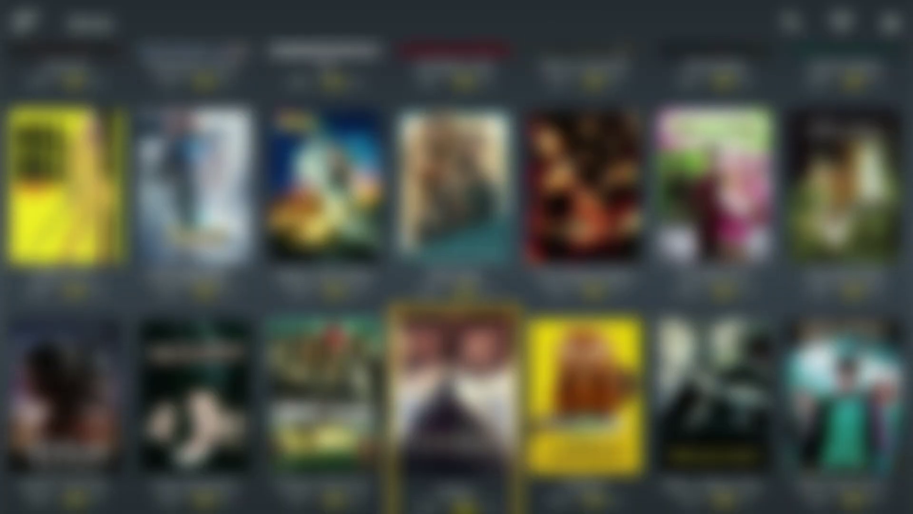
key("Down")
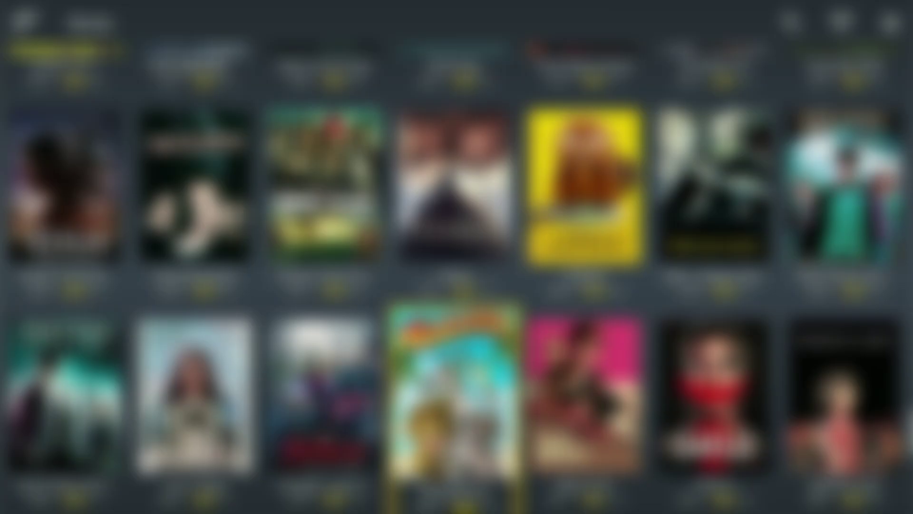